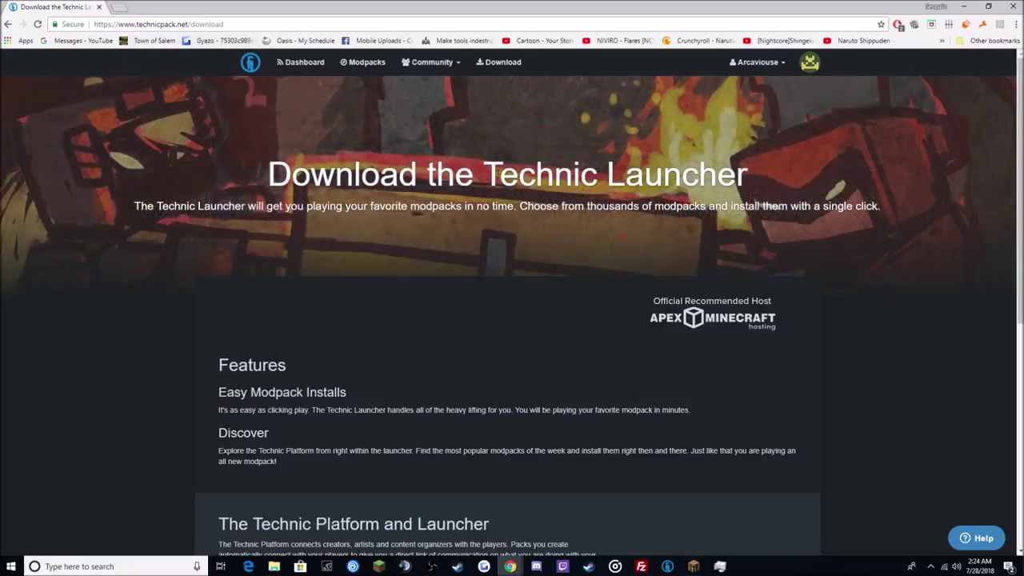
- Go to the Technic Launcher download page and bring the open launcher to the front
click(500, 66)
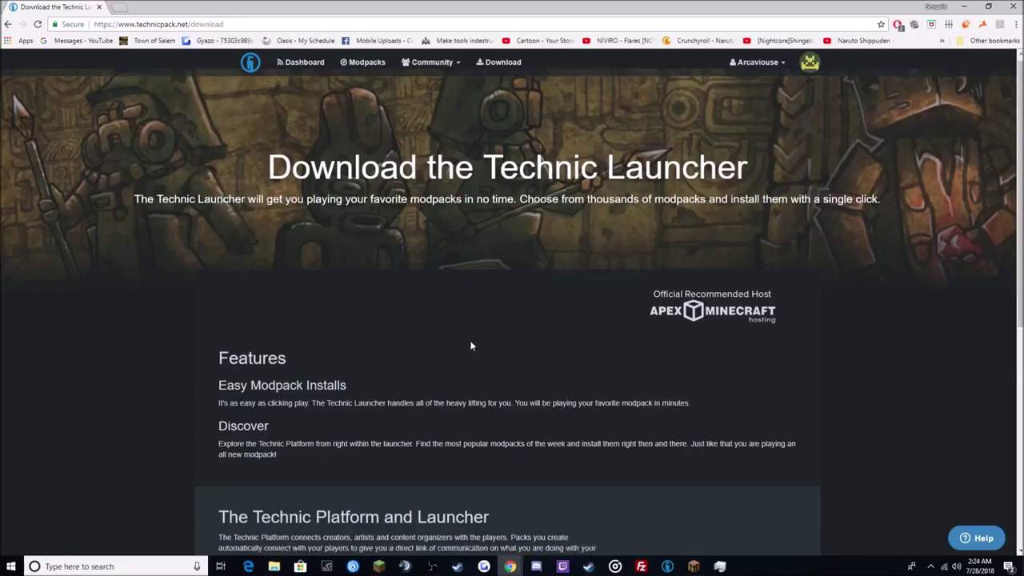
scroll(465, 340, down, 5)
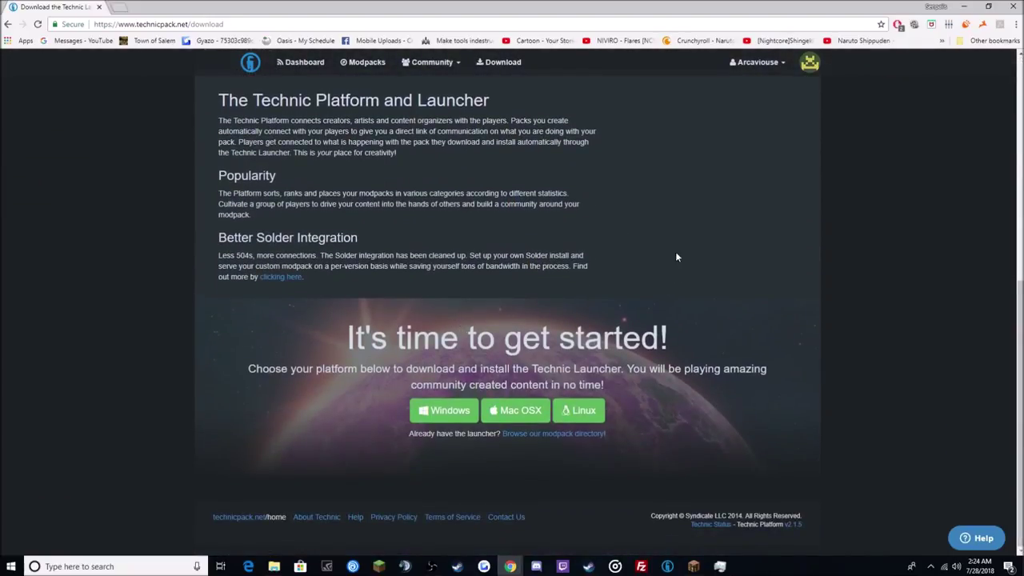
click(667, 566)
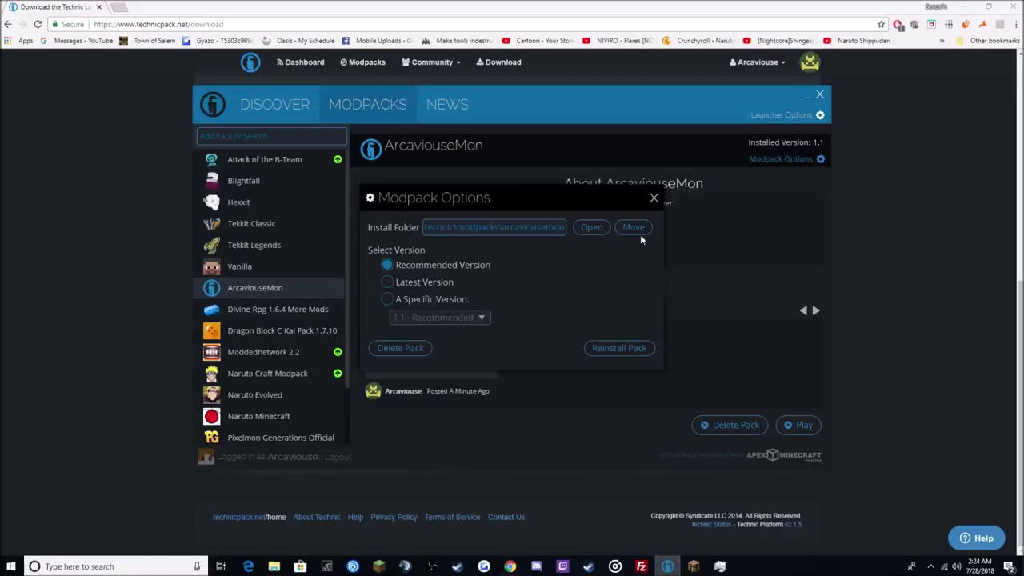
- Close Modpack Options and search the Discover modpacks list for 'Arcaviousemon'
click(654, 198)
click(274, 104)
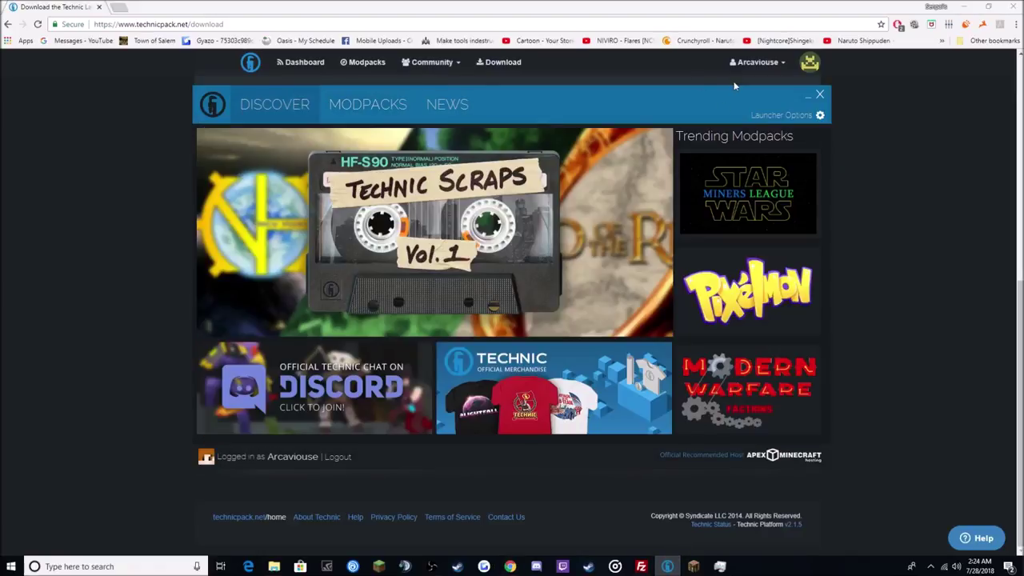
click(400, 113)
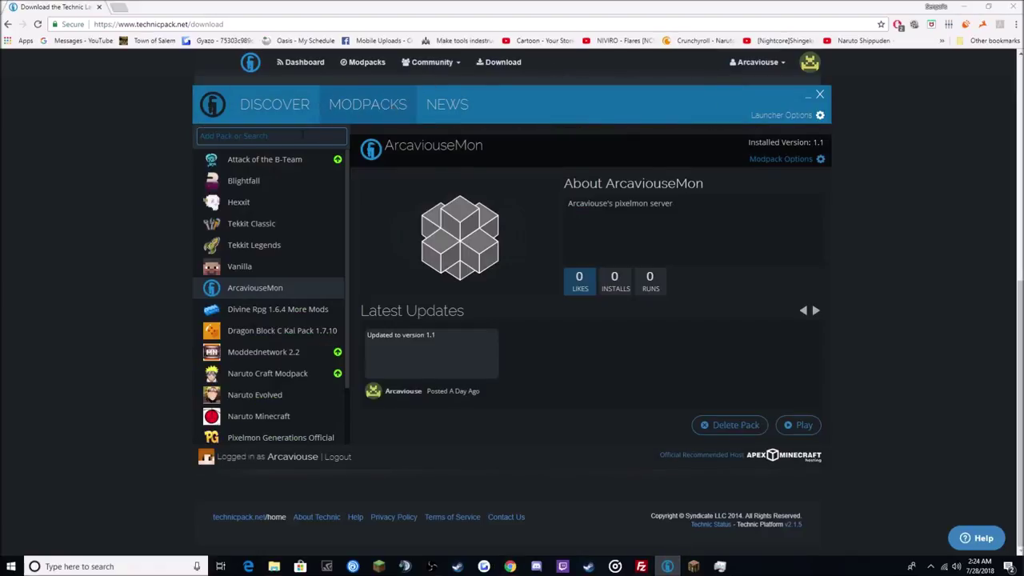
text(Arca)
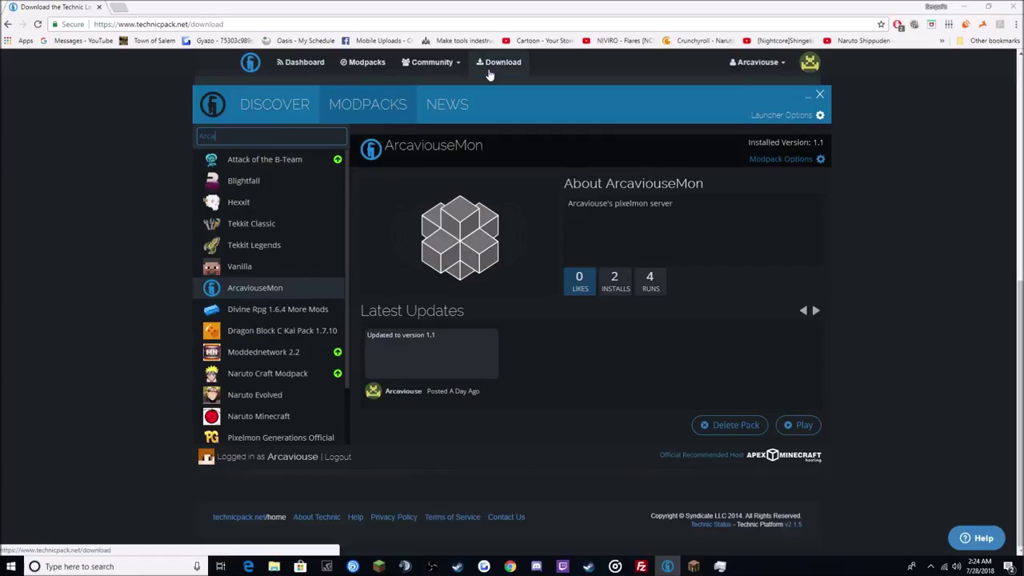
text(viousemon)
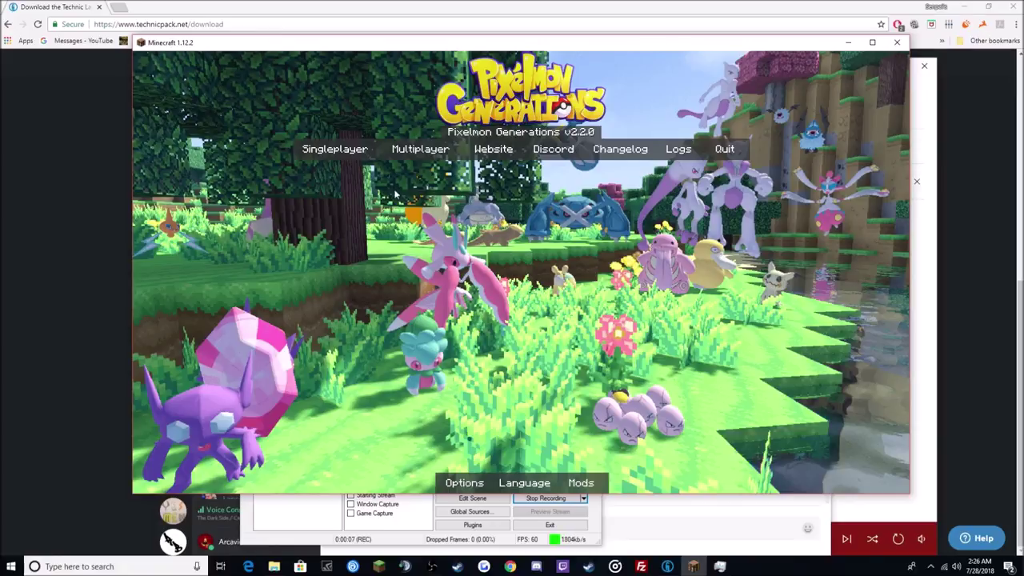
- From the Pixelmon main menu, go to Multiplayer and the My Servers list
click(415, 154)
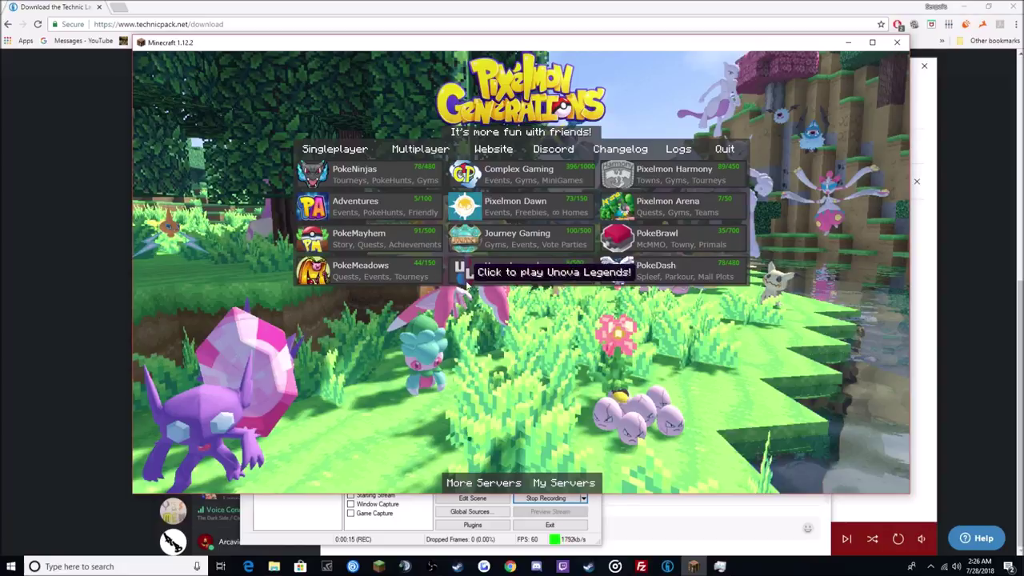
click(547, 484)
- Add a server with the pasted address 69.175.40.183:25587 and save it to the list
click(612, 449)
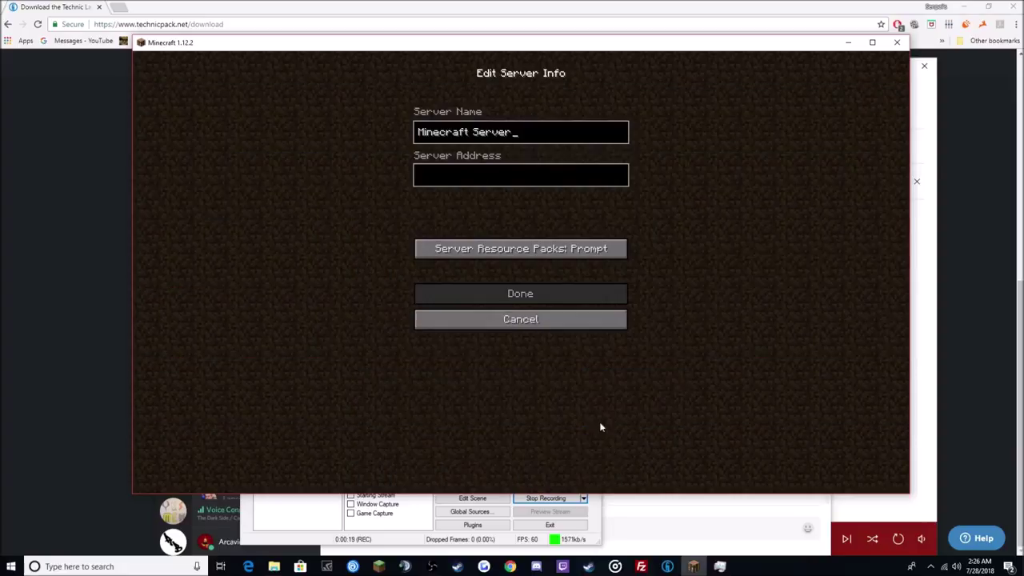
click(502, 176)
text(69.175.40.183:25587)
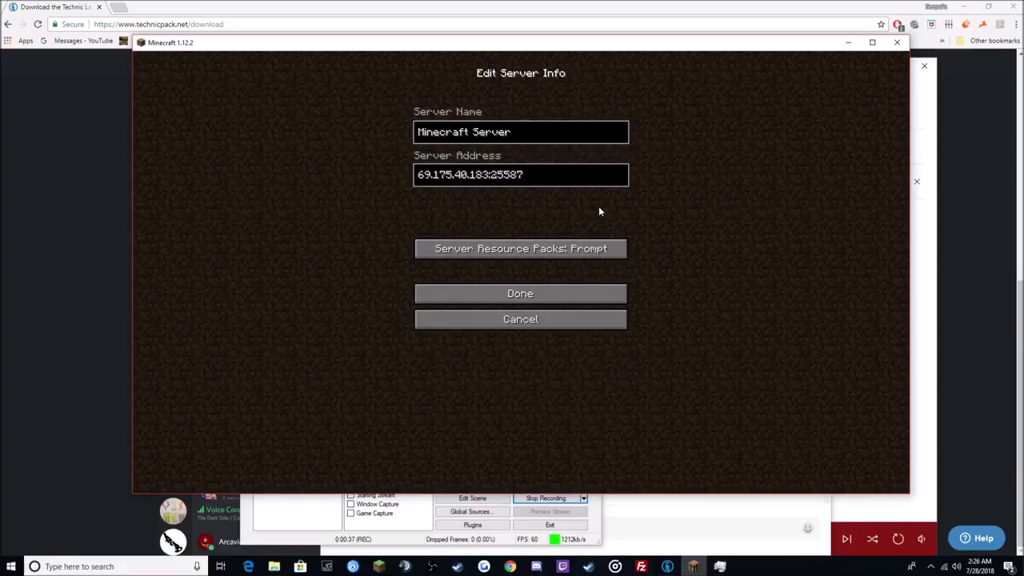
click(587, 298)
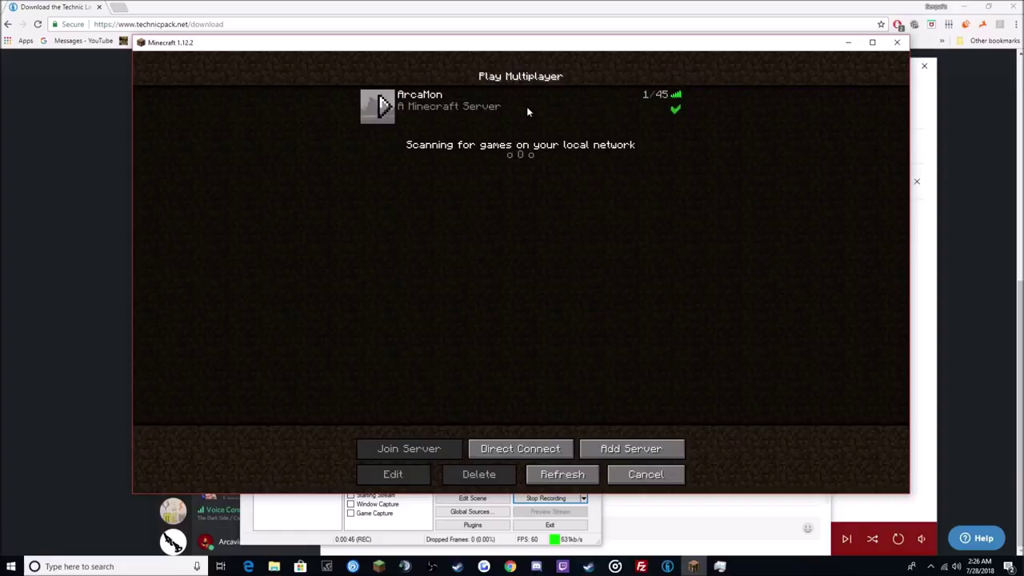
- Join the ArcaMon server, open the inventory and view the Iron Chests item category
double_click(497, 107)
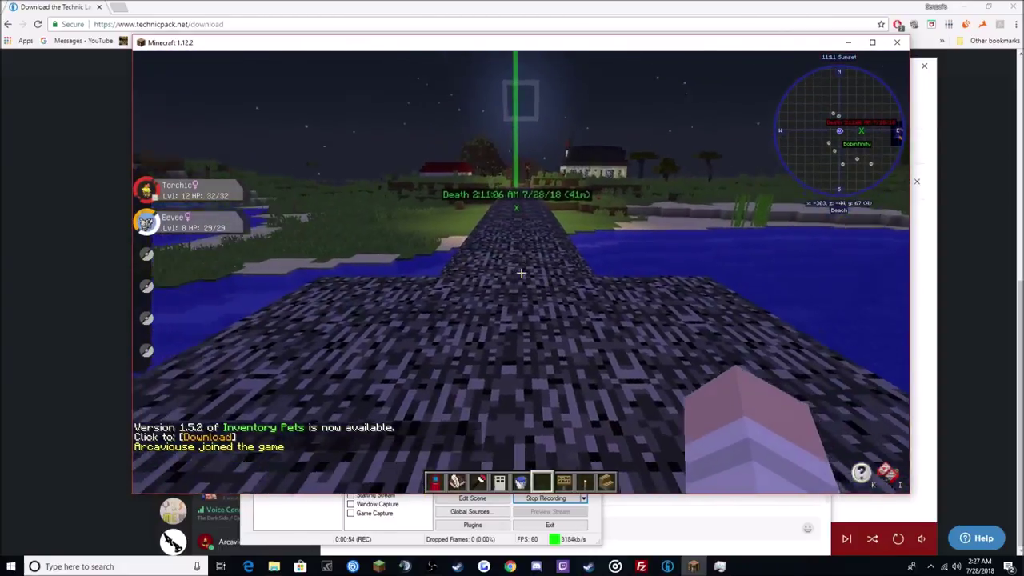
key(e)
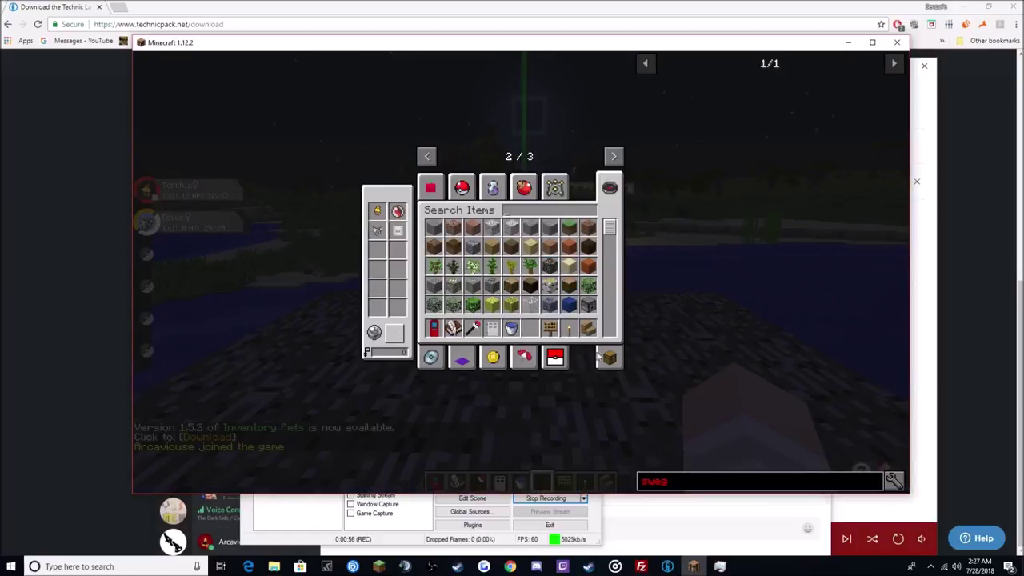
click(614, 157)
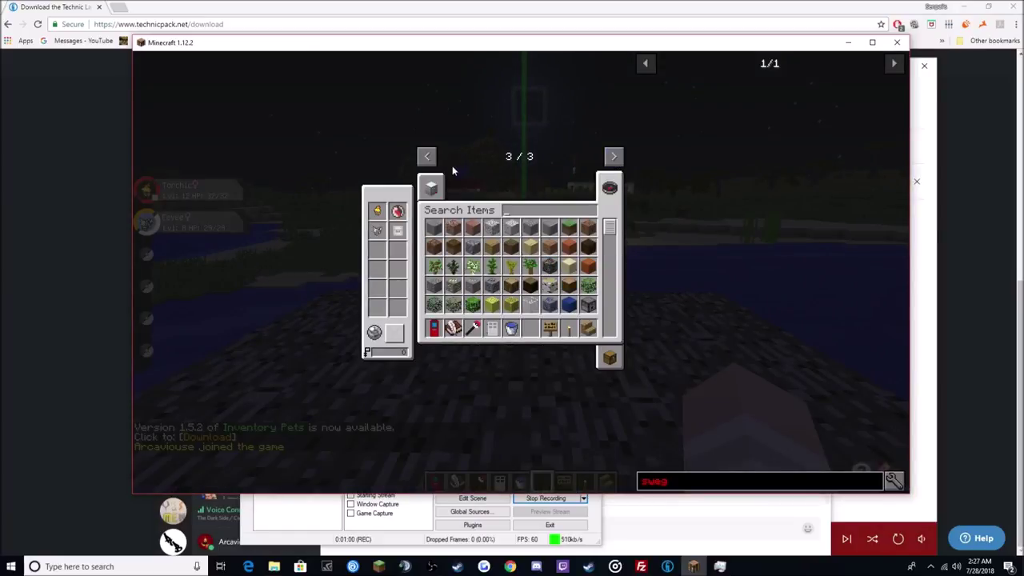
click(430, 187)
- Browse the Held Items and Inventory Pets categories, return to all items, and close the inventory
click(432, 160)
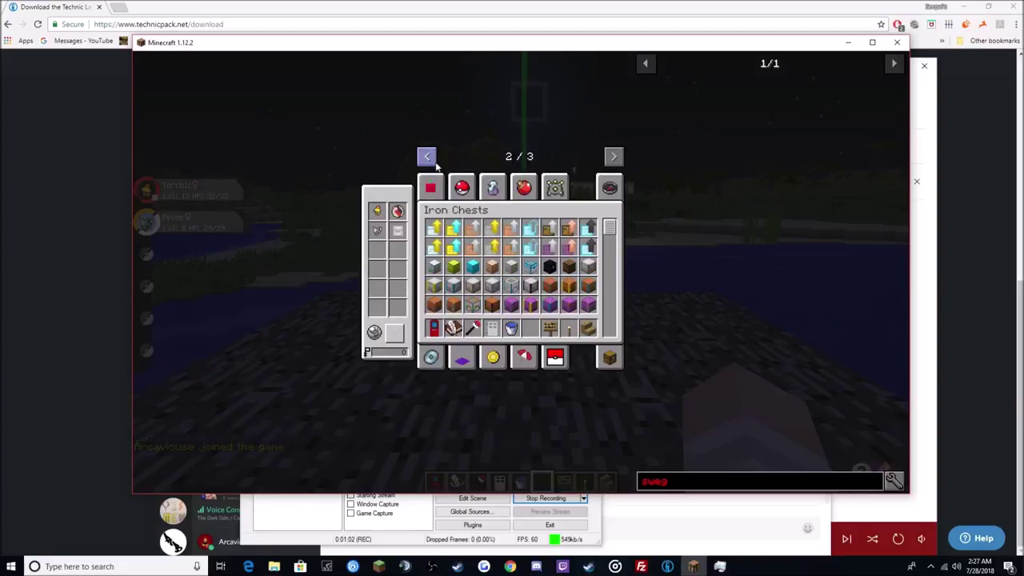
click(558, 187)
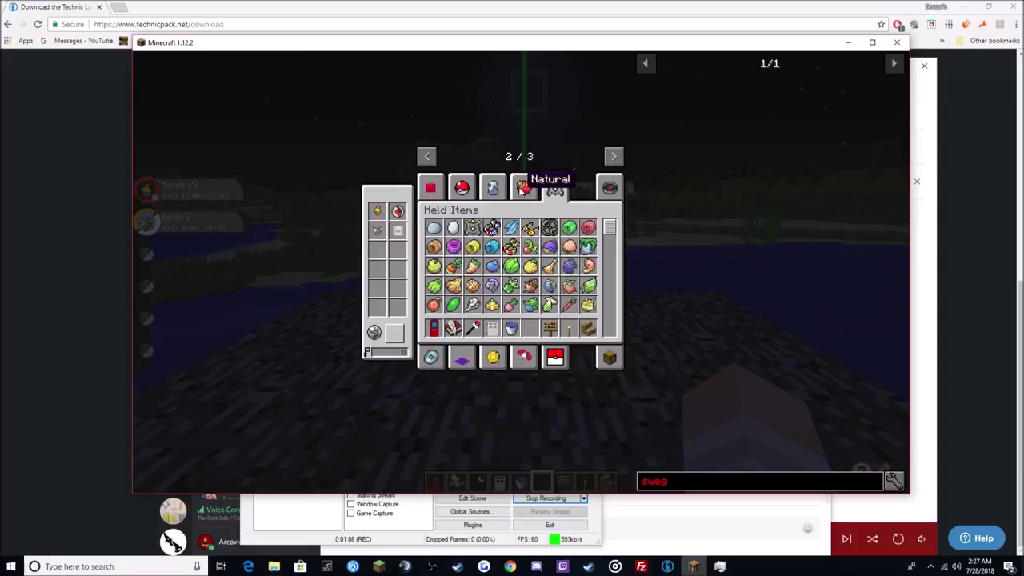
click(430, 187)
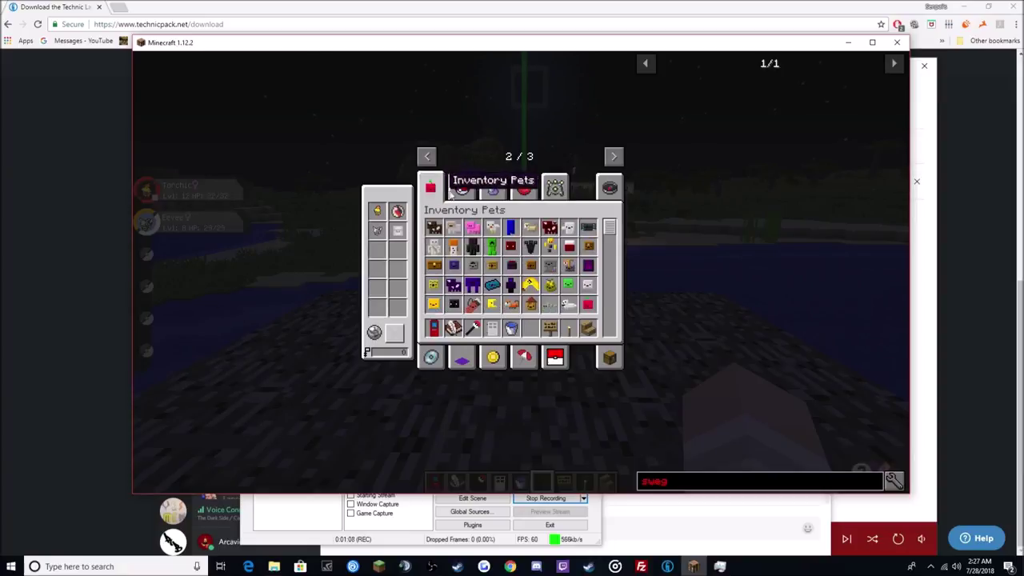
click(613, 190)
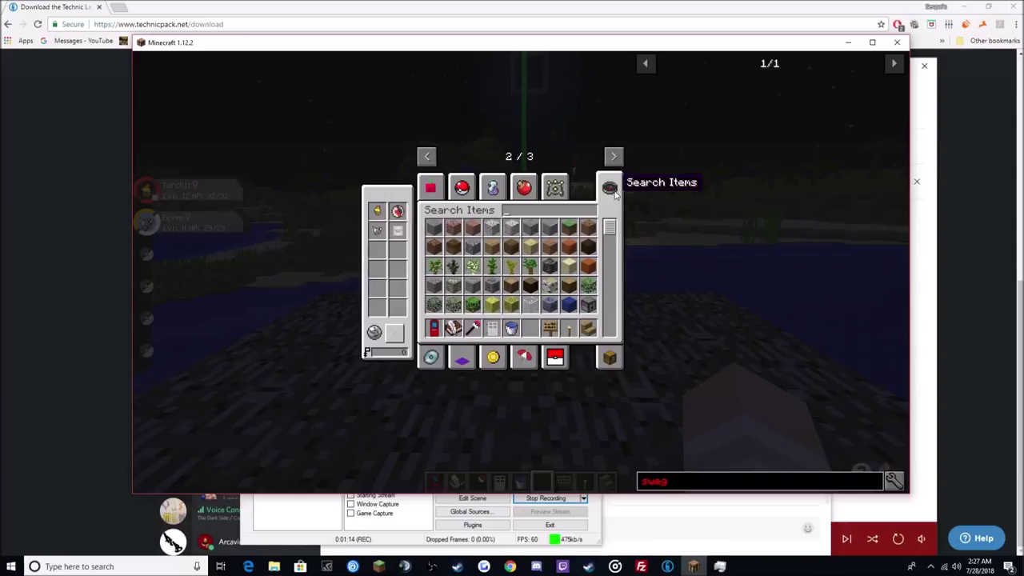
key(Escape)
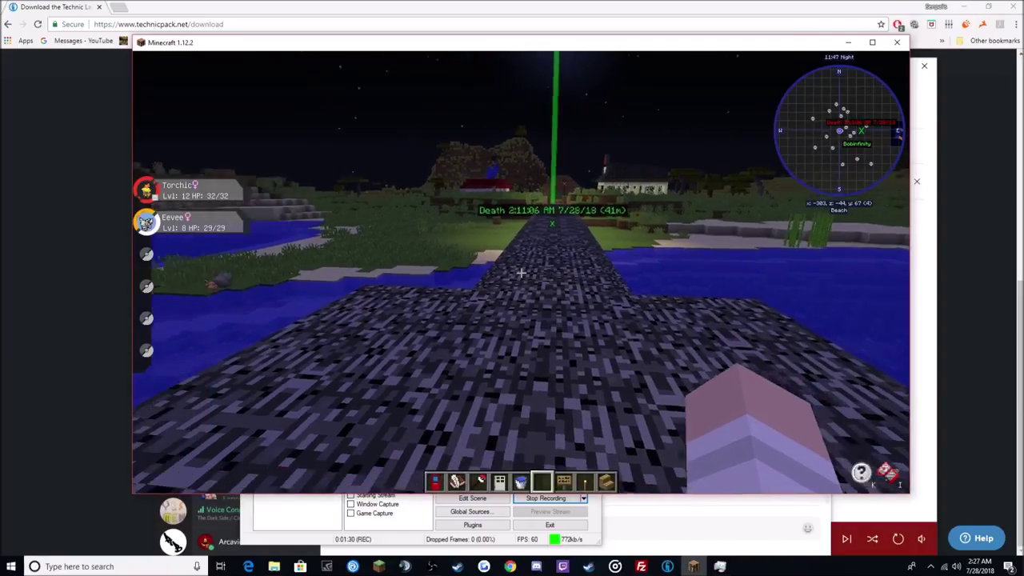
- Switch to third-person view of the character on the stone platform with F5
key(F5)
key(F5)
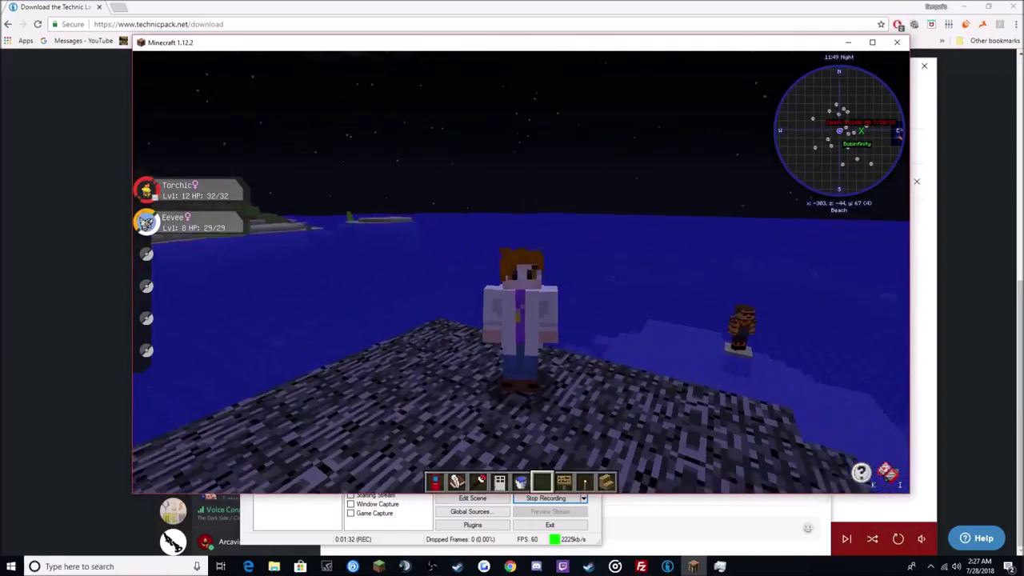